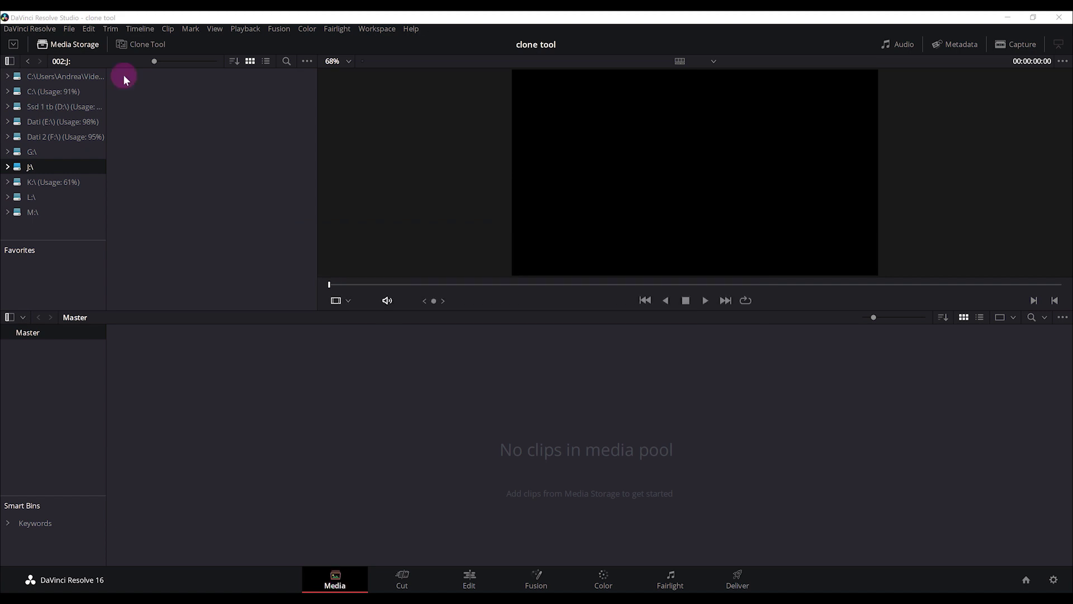
Show the Clone Tool queue and browse K:\DCIM, previewing the 100MEDIA clips before returning to DCIM
left_click(135, 44)
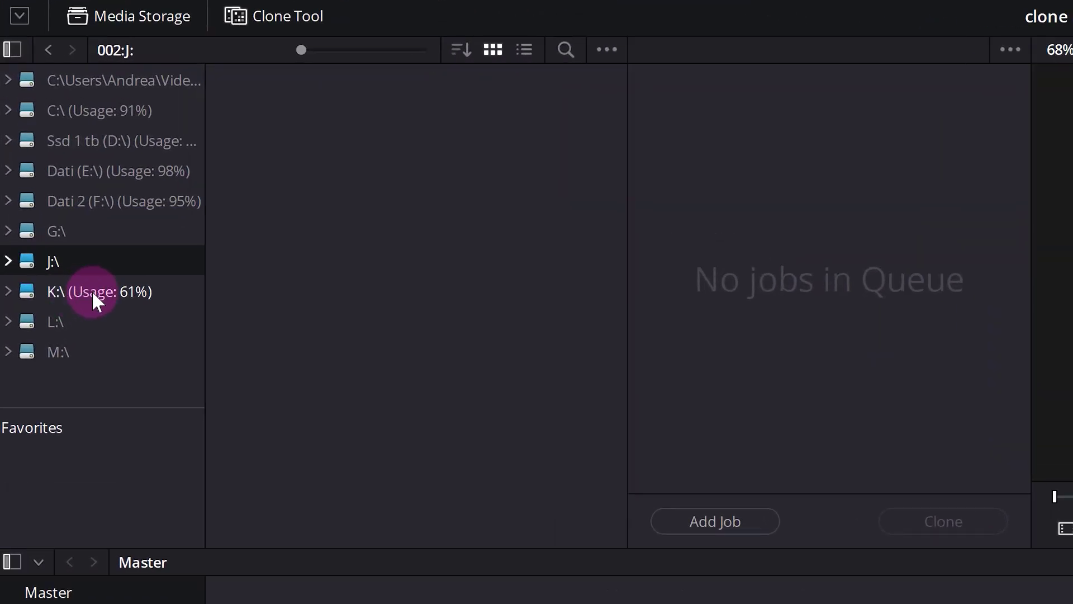
left_click(45, 291)
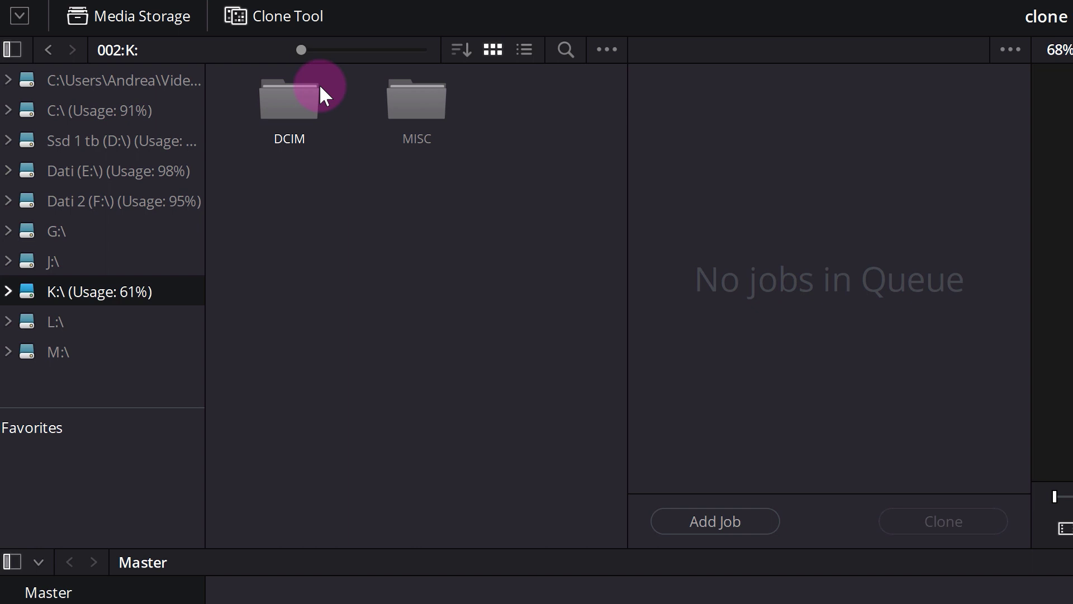
left_click(290, 95)
double_click(290, 96)
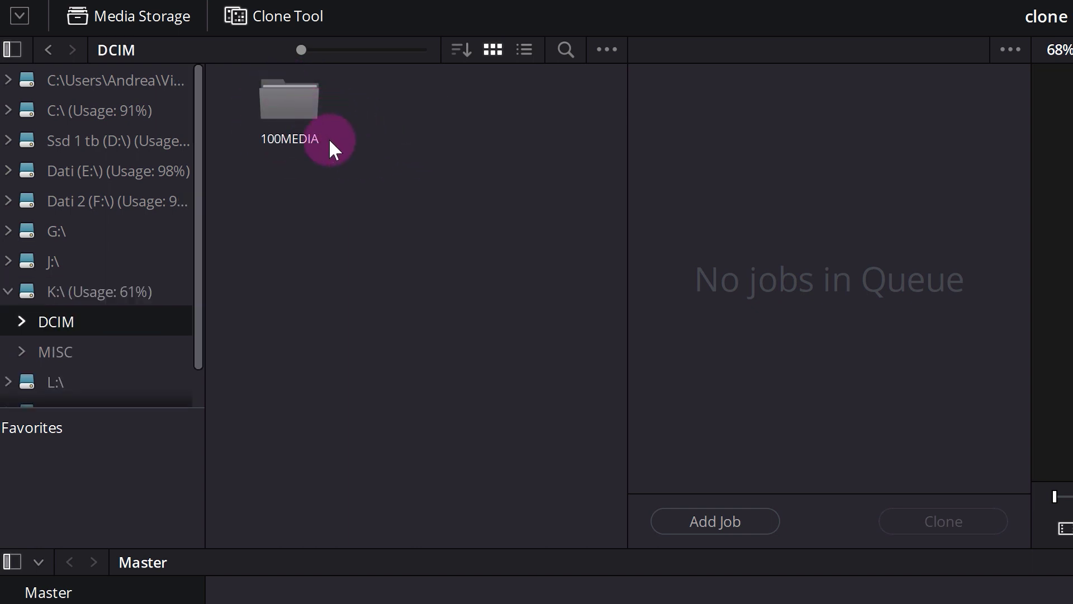
left_click(289, 106)
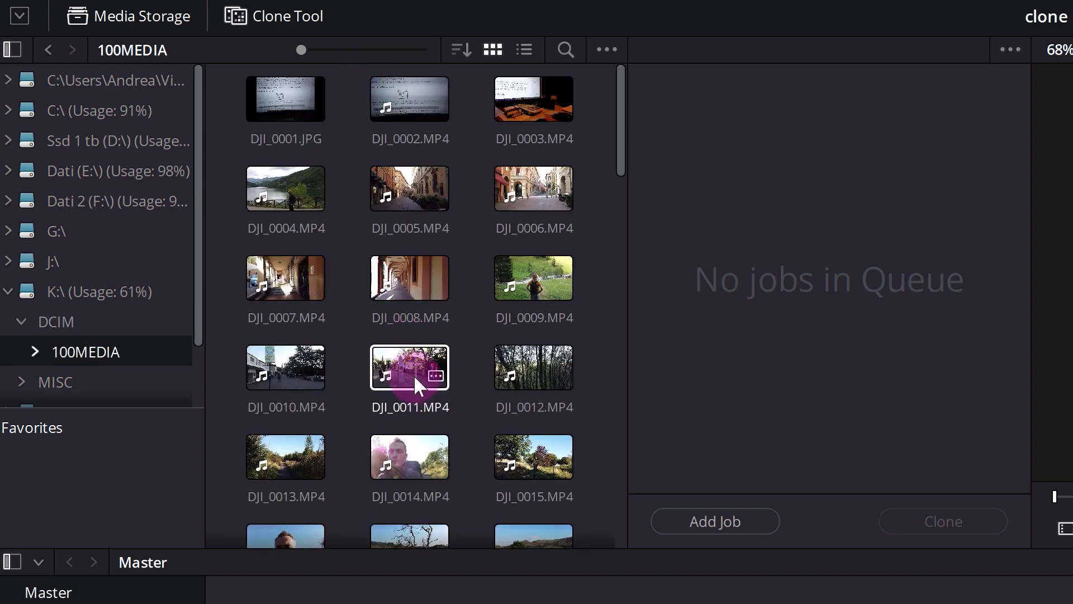
left_click(48, 50)
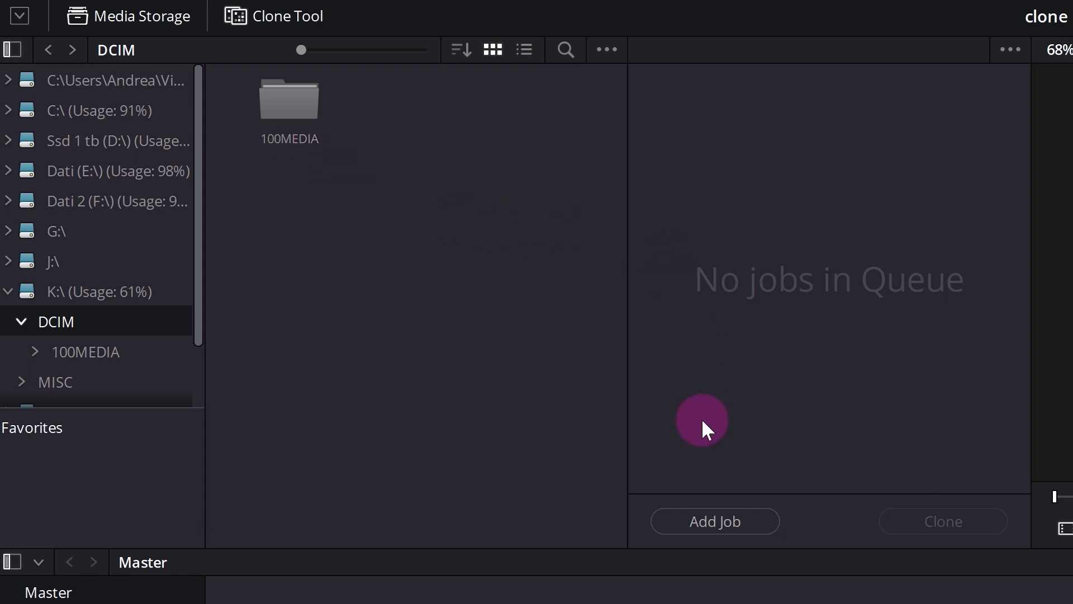
Add Job 1 and make K:\DCIM\100MEDIA its clone source via Set as Clone Source
left_click(718, 522)
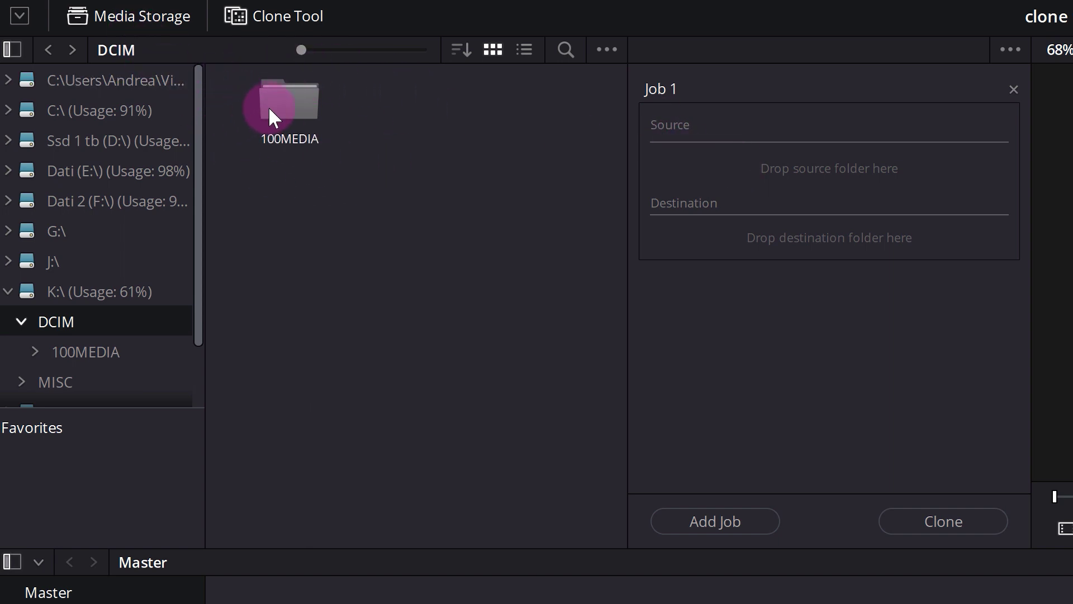
left_click_drag(287, 104, 848, 191)
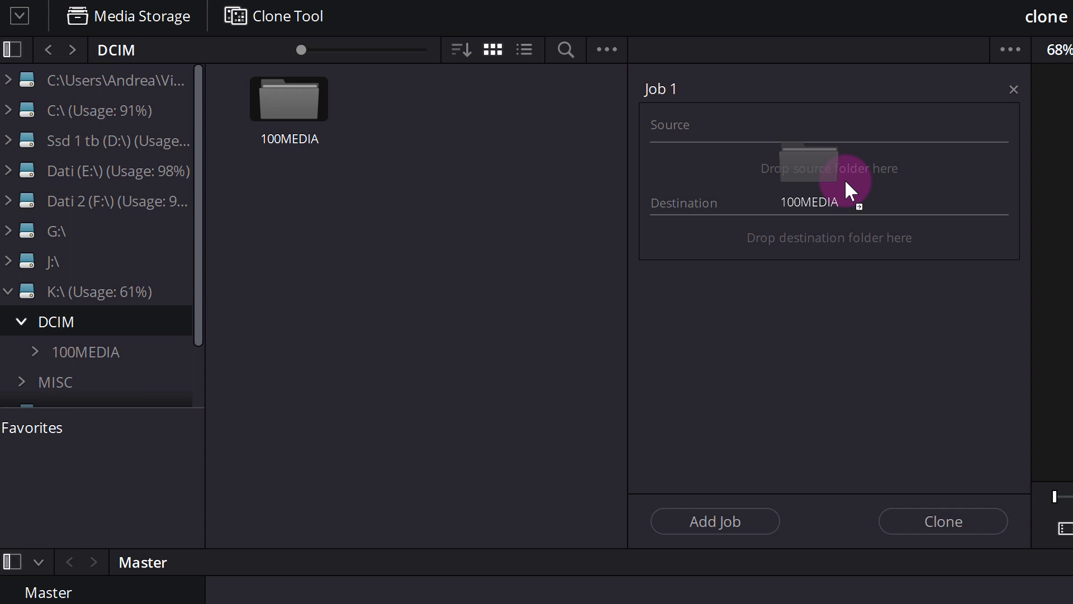
mouse_move(847, 183)
left_mouse_down()
mouse_move(326, 124)
mouse_move(280, 102)
left_mouse_up()
right_click(280, 103)
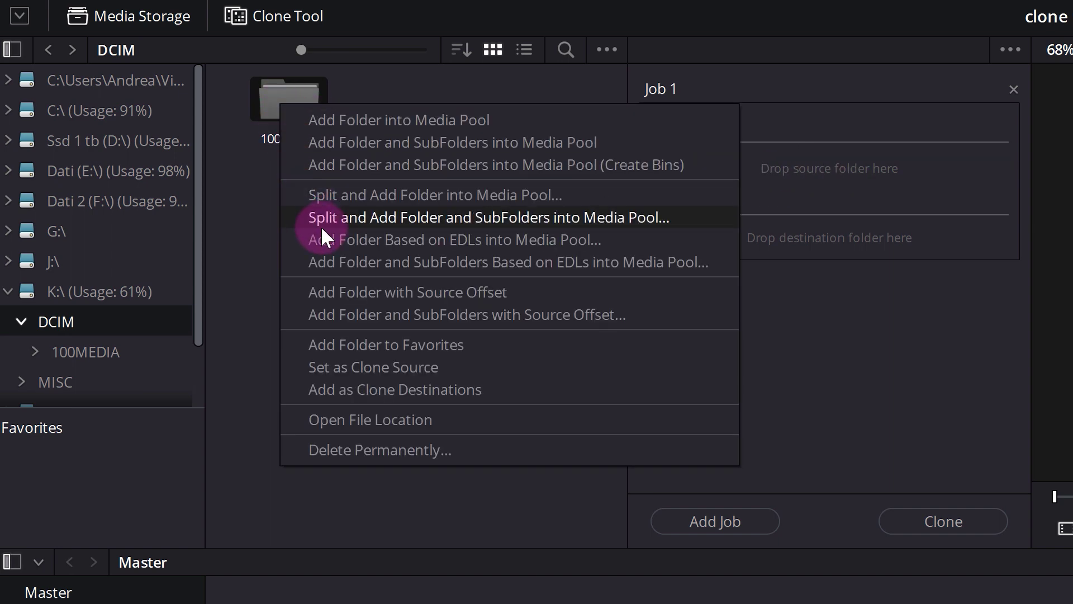
left_click(358, 373)
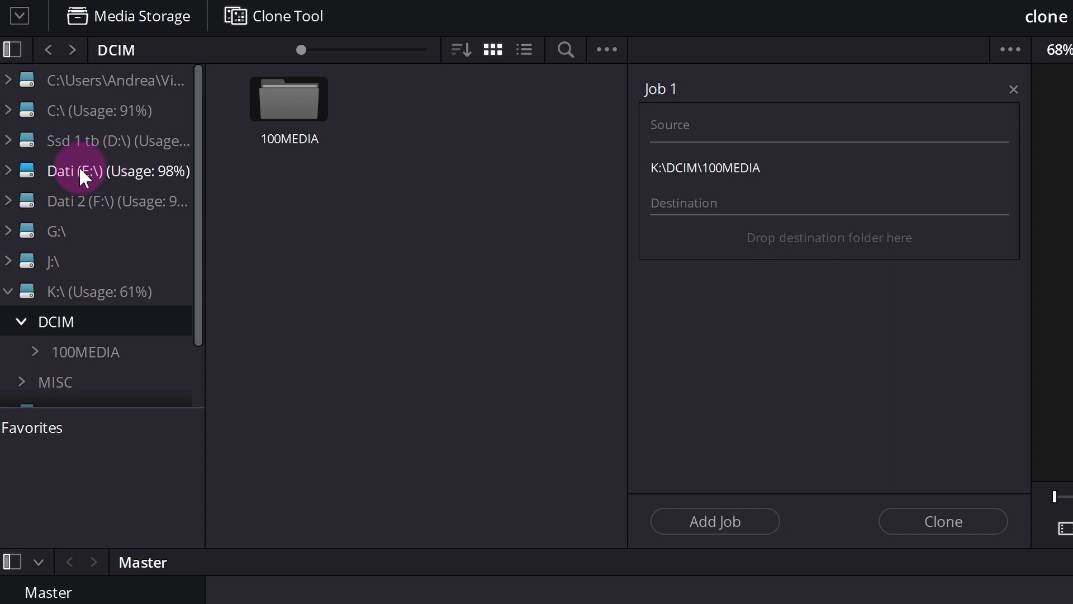
Set D:\Davinci Resolve\Scheda 1 as Job 1's destination folder
left_click(91, 139)
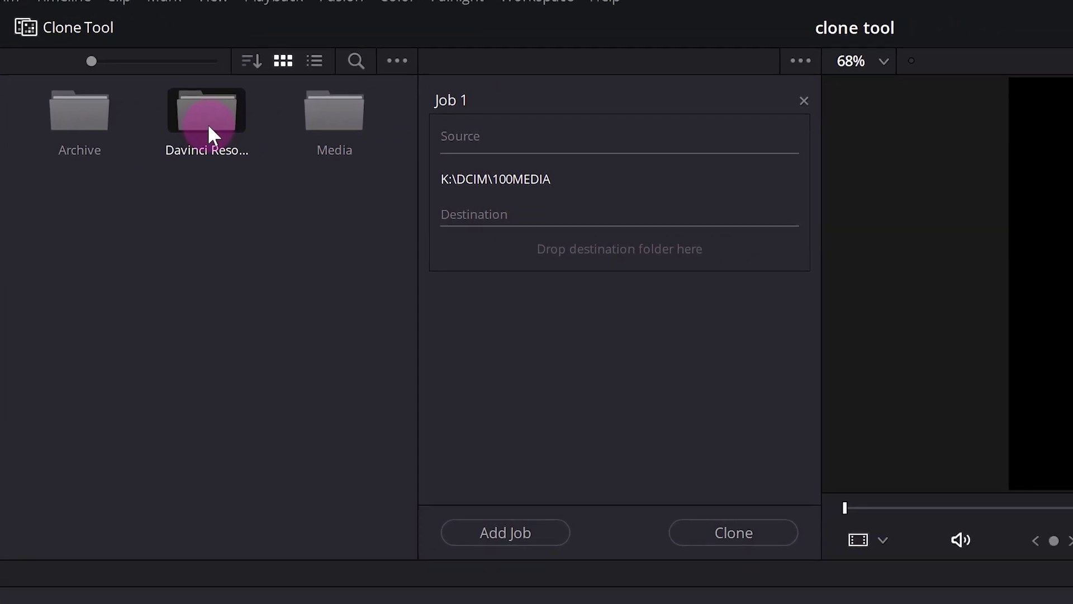
double_click(208, 127)
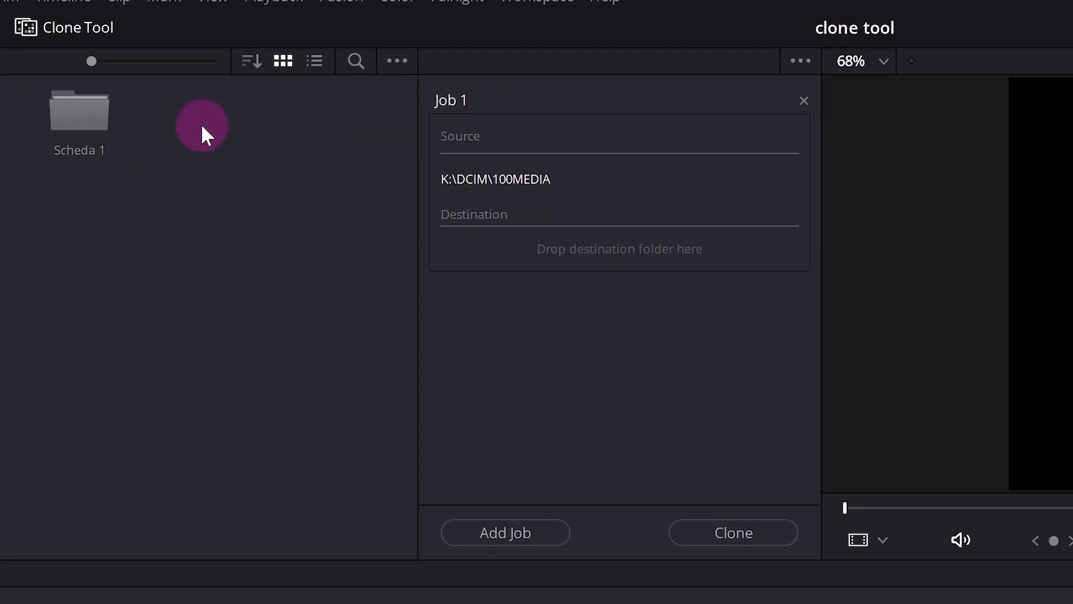
left_click(65, 124)
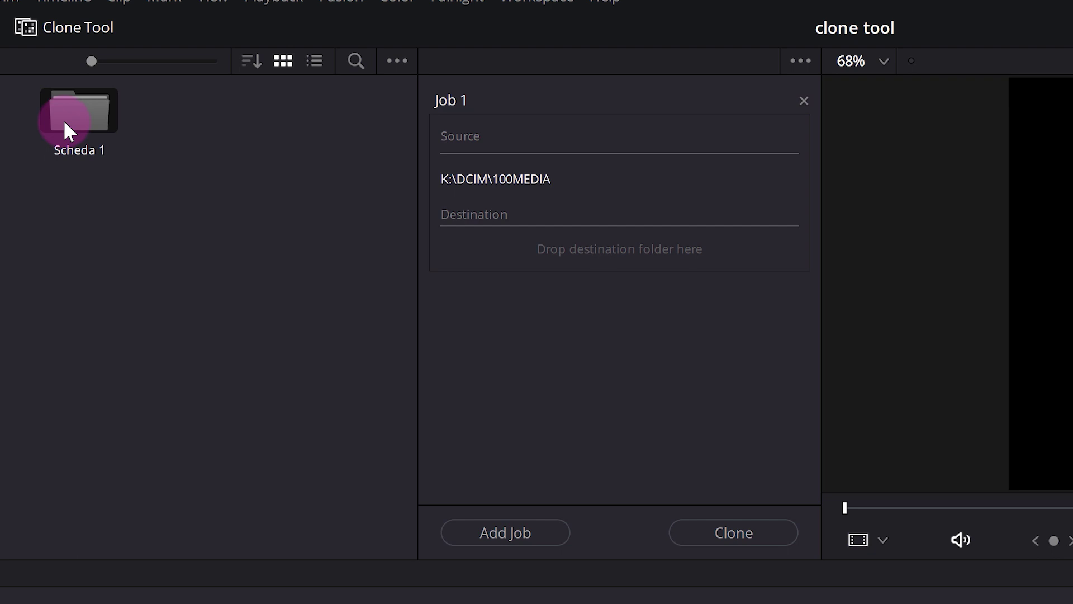
left_click_drag(73, 124, 608, 274)
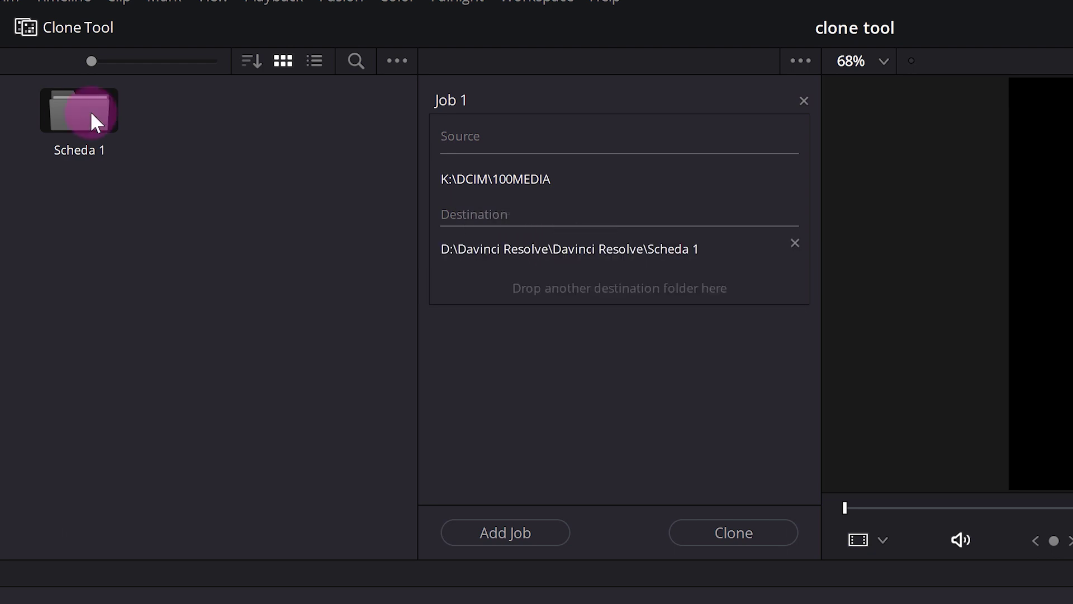
right_click(91, 113)
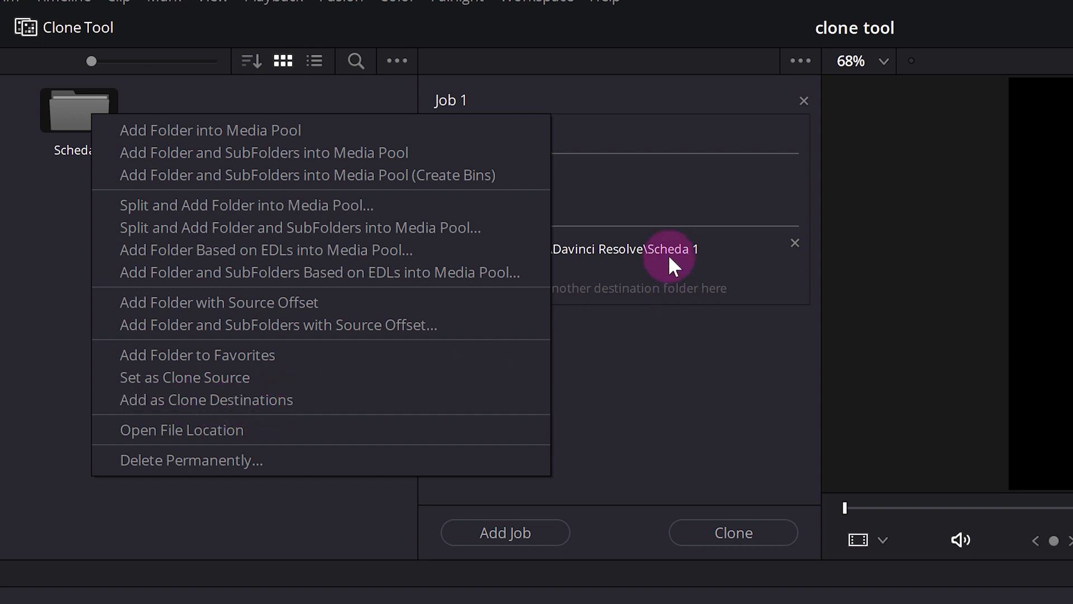
left_click(48, 272)
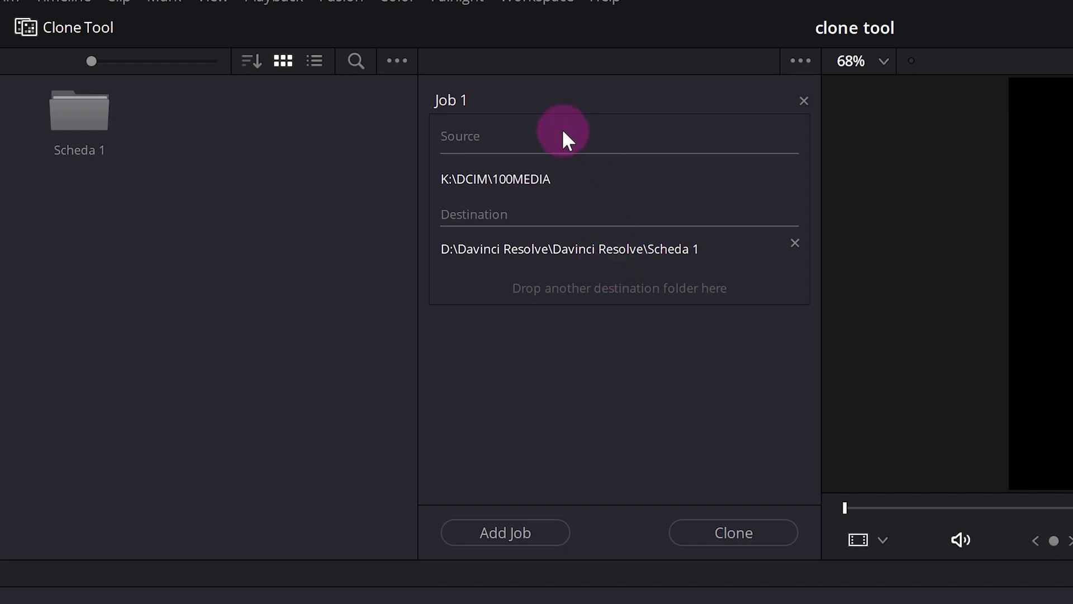
left_click(800, 62)
mouse_move(819, 119)
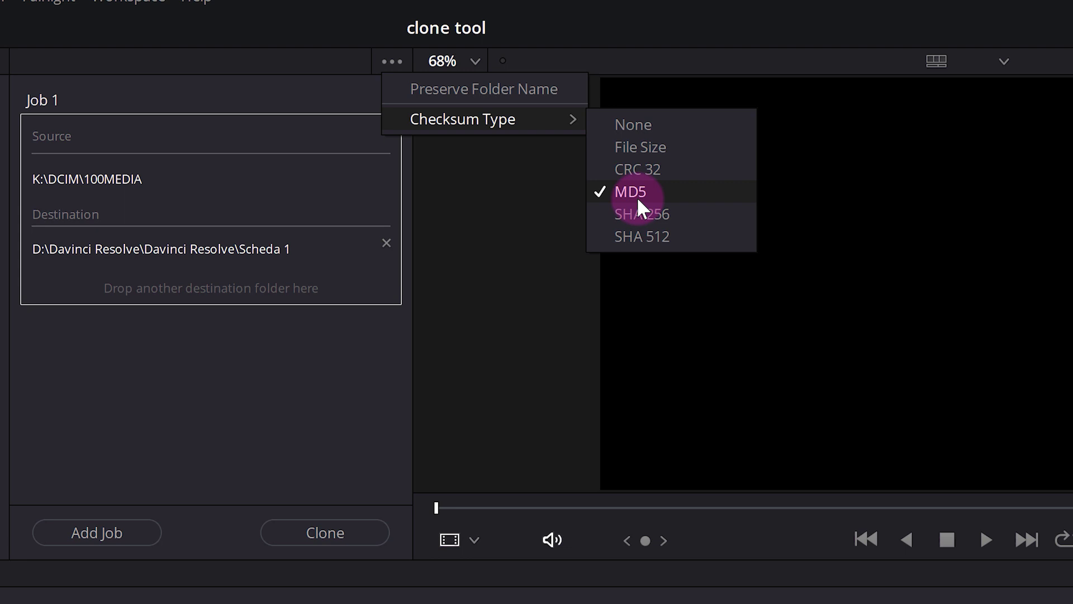
left_click(635, 192)
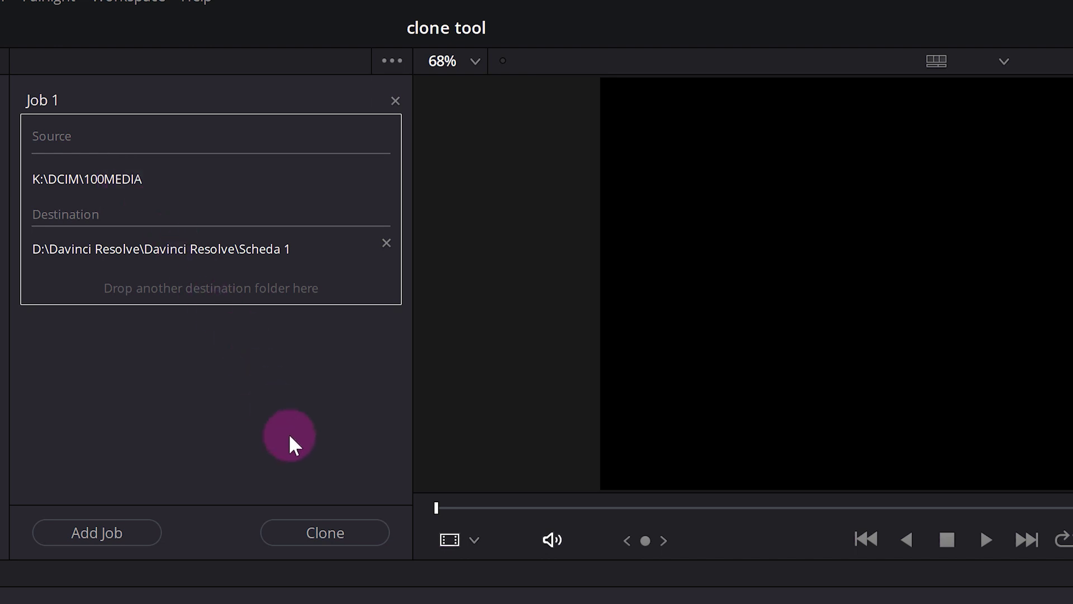
Run Job 1 to copy 100MEDIA into Scheda 1, then remove the completed job
left_click(335, 529)
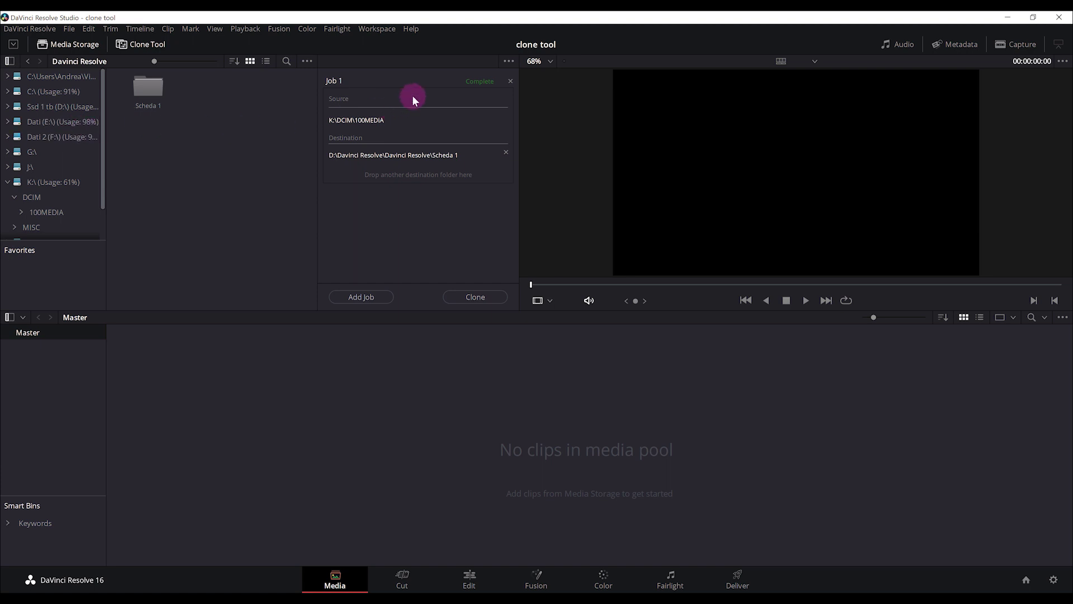
left_click(510, 82)
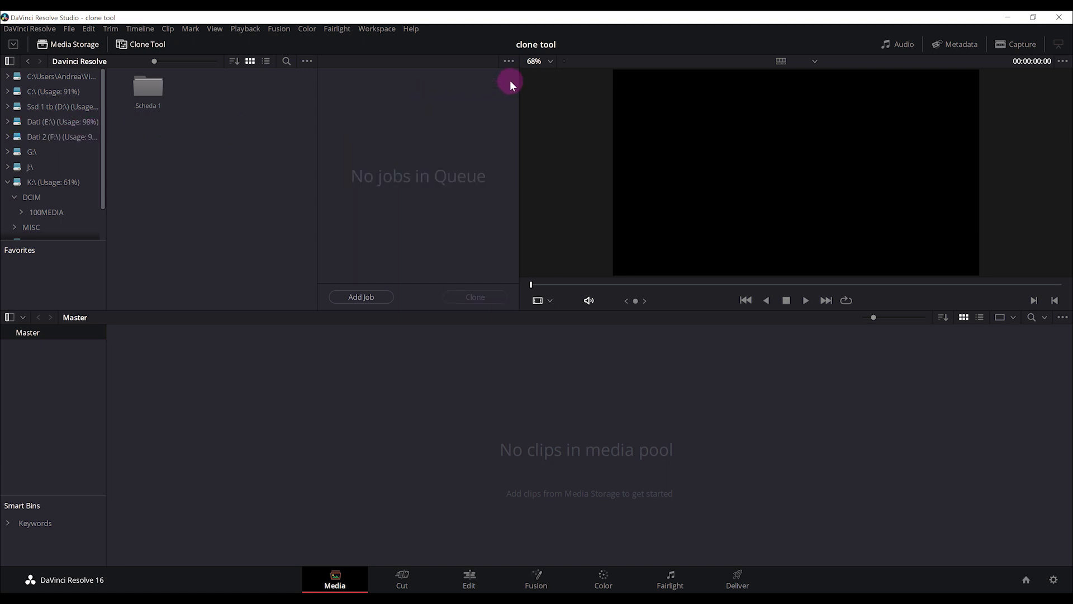
Close the Clone Tool and bring the Scheda 1 folder's DJI clips into the media pool
left_click(141, 46)
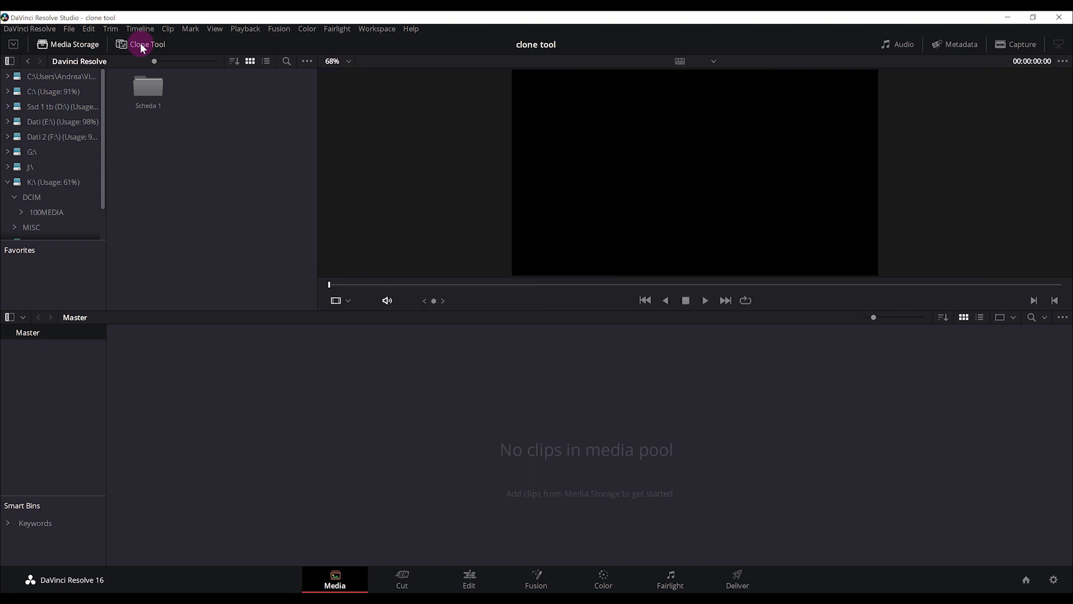
double_click(147, 89)
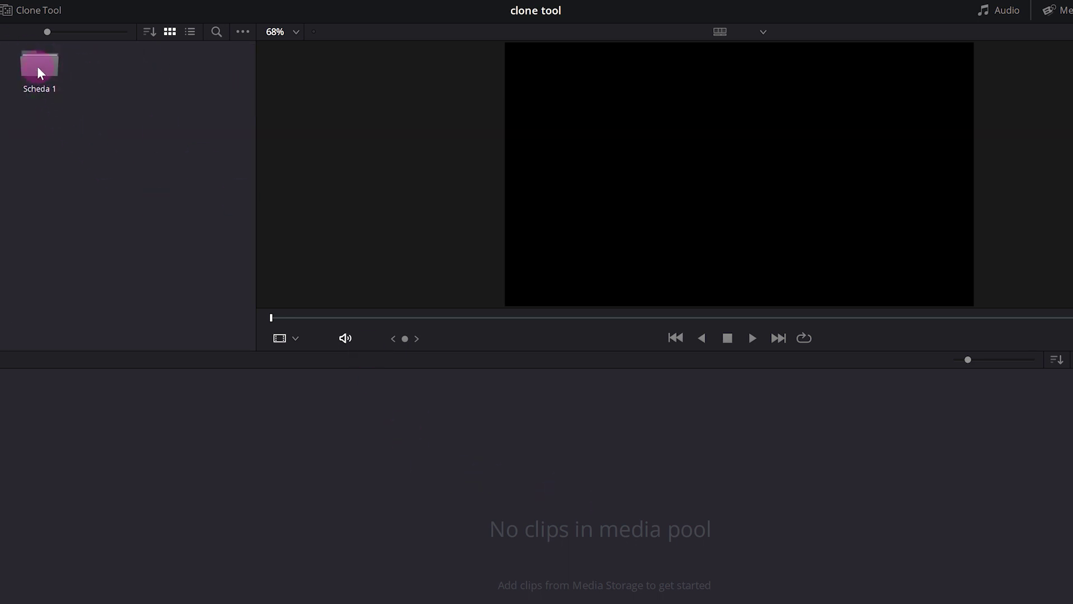
left_click_drag(37, 66, 246, 468)
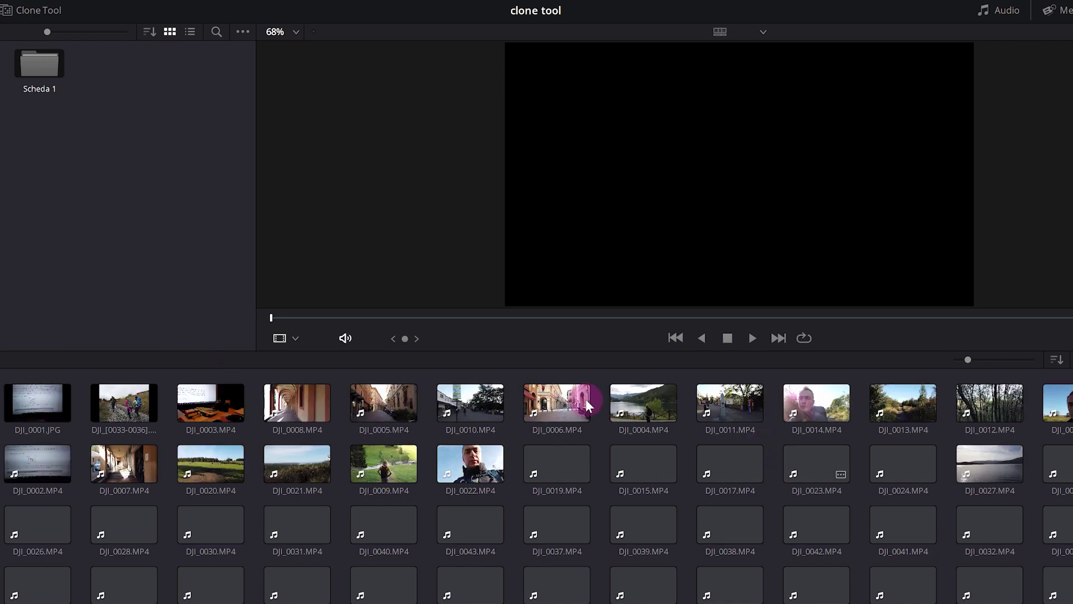
left_click(592, 522)
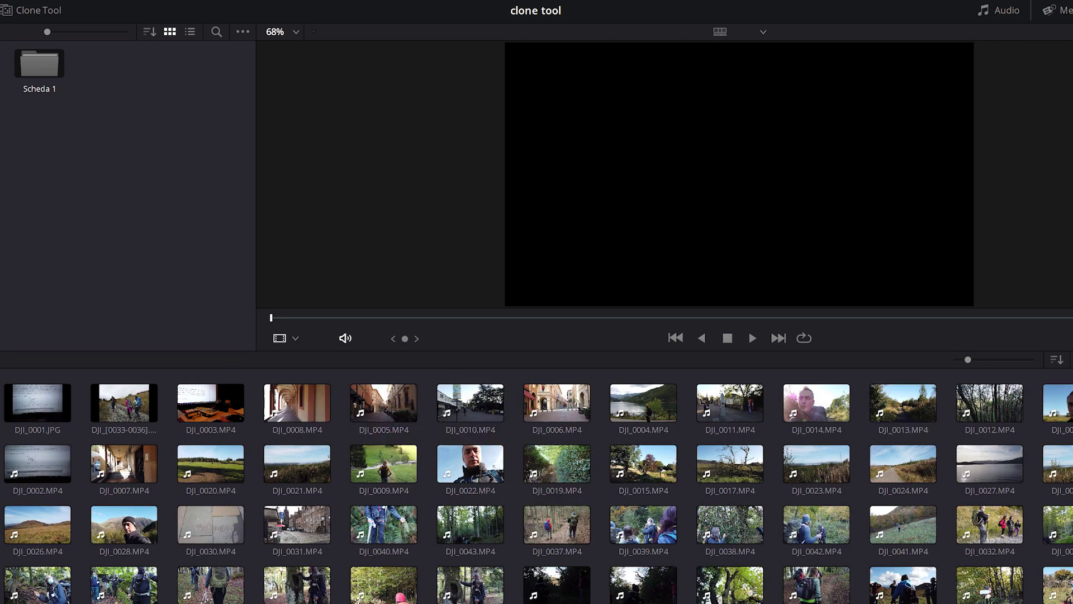